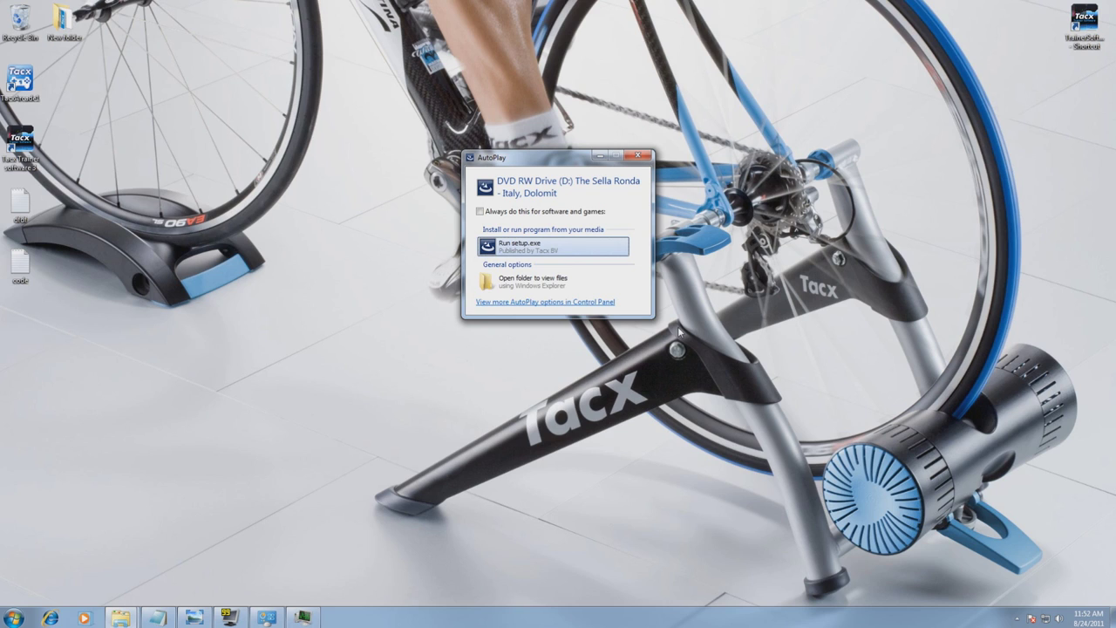
Run the DVD's setup.exe and launch the Sella Ronda installer in English (United States).
left_click(608, 248)
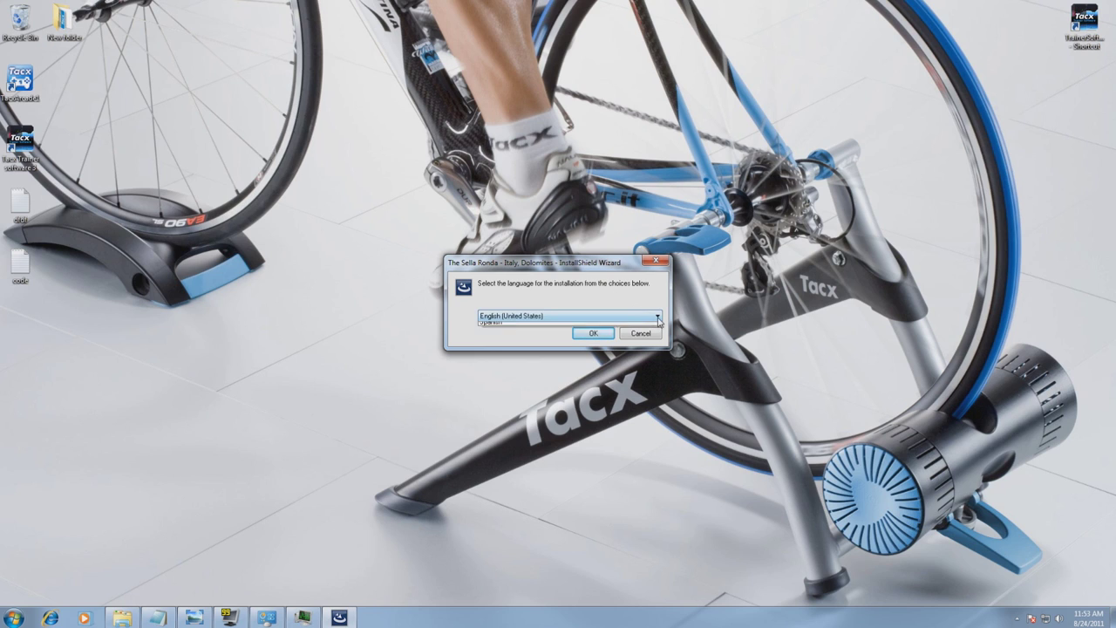
left_click(658, 317)
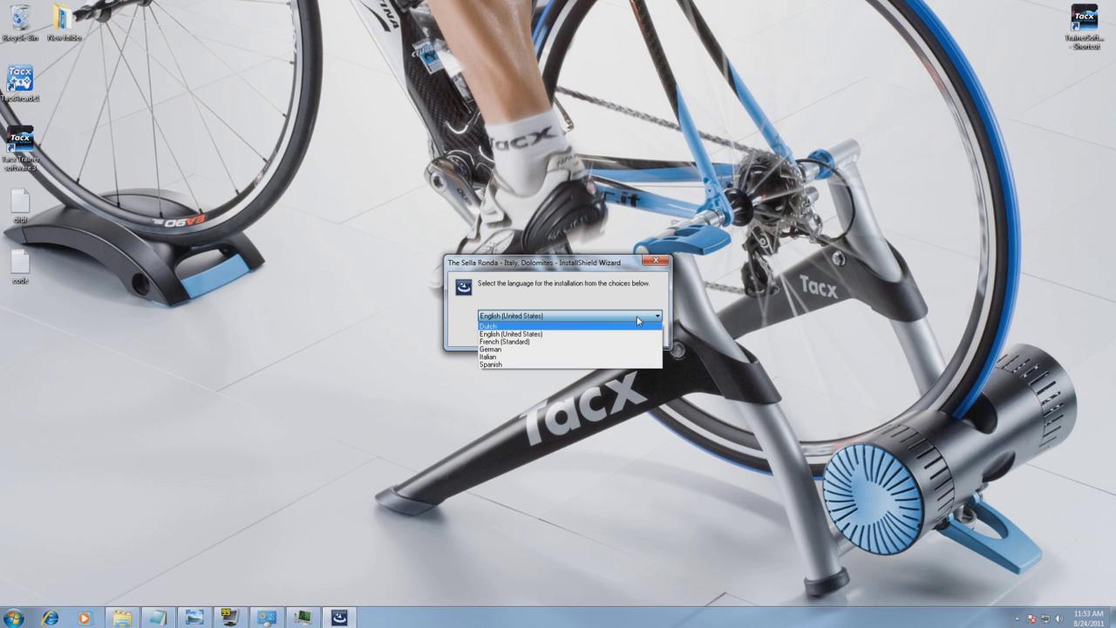
left_click(638, 320)
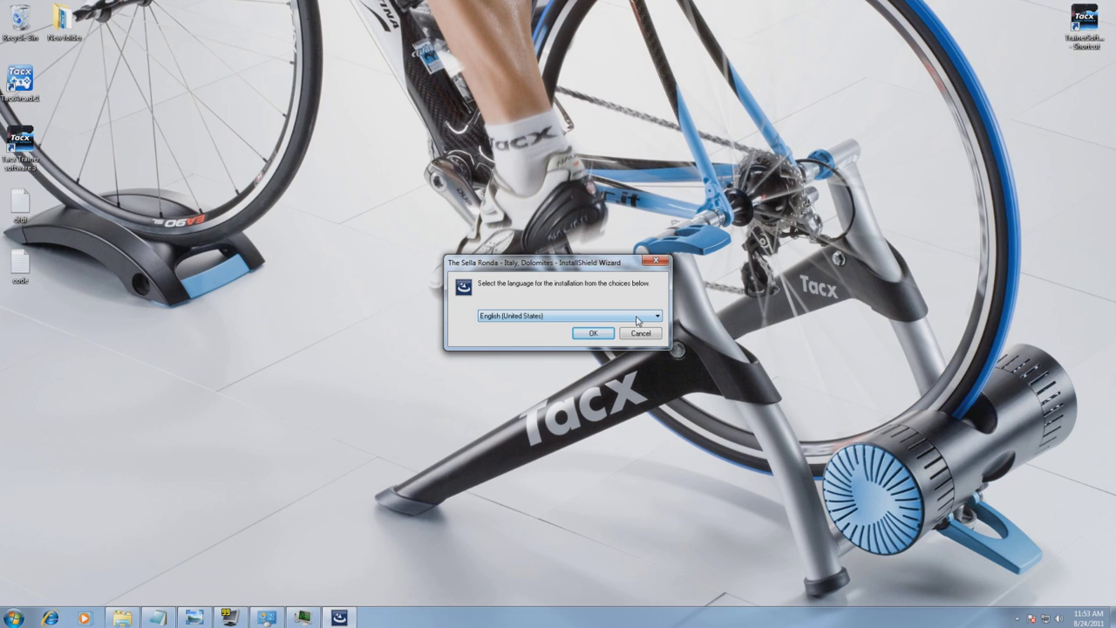
left_click(613, 335)
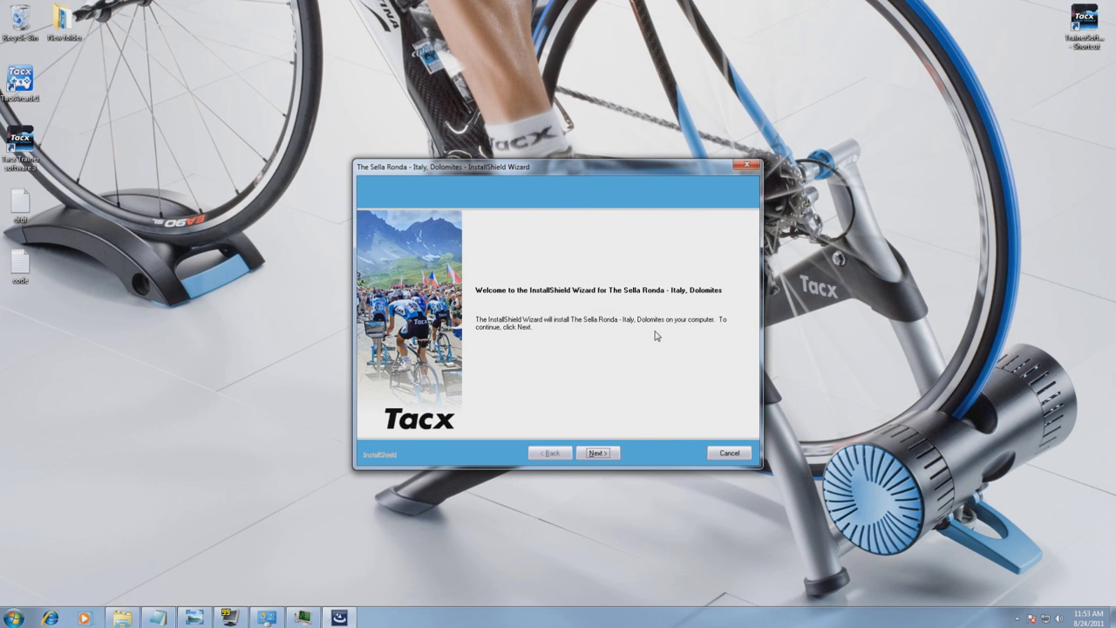
Get past the welcome page, accept the licence terms, and keep the Hard Disk setup type.
left_click(599, 453)
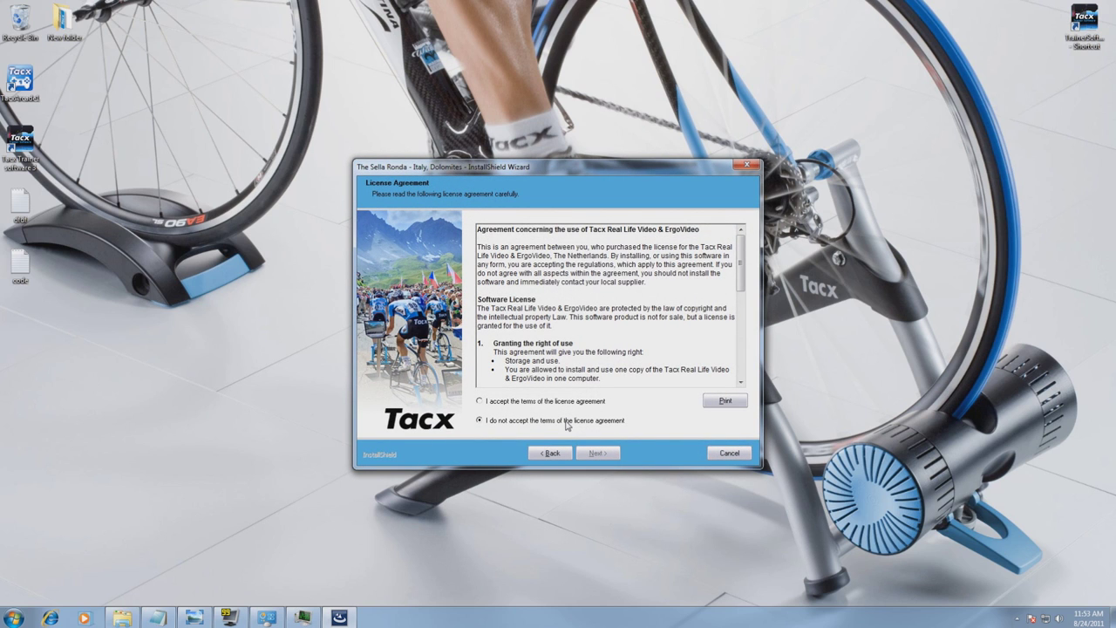
left_click(561, 402)
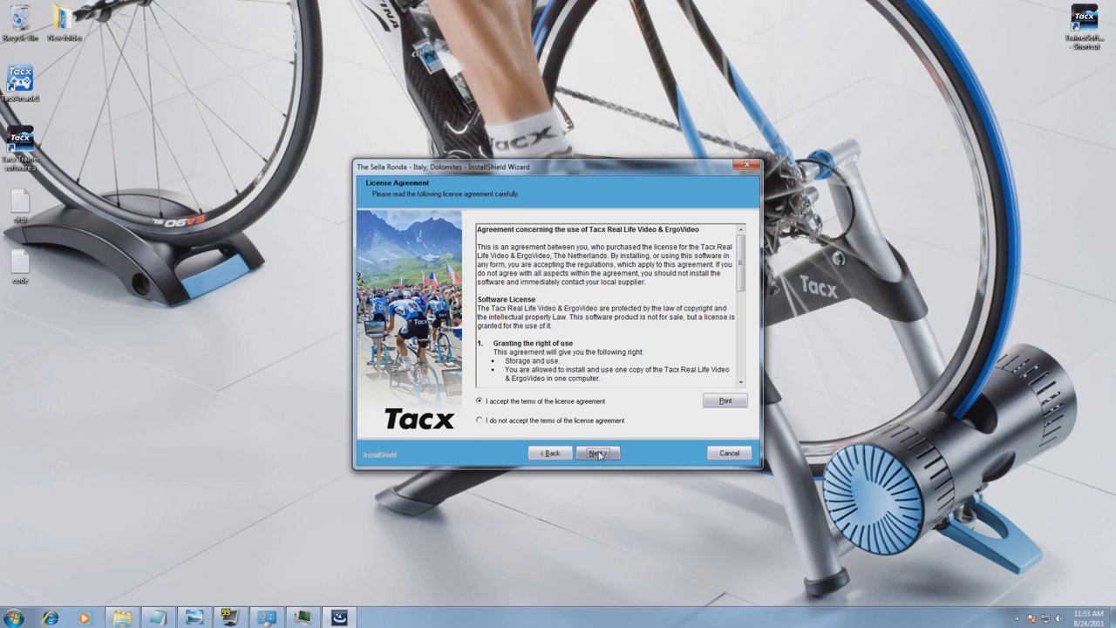
left_click(598, 454)
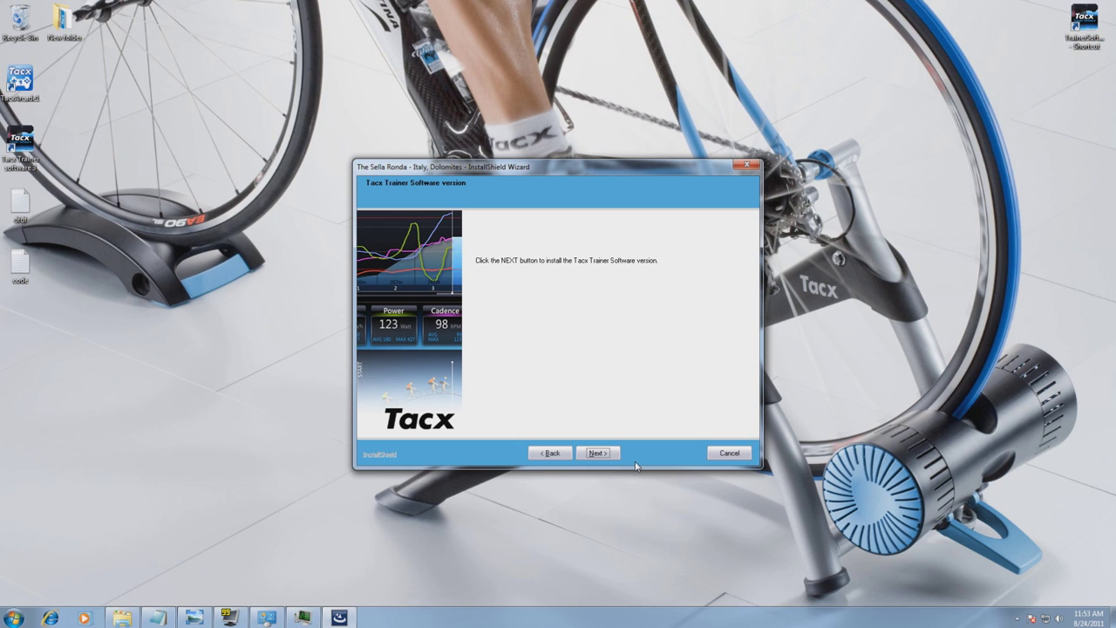
left_click(602, 453)
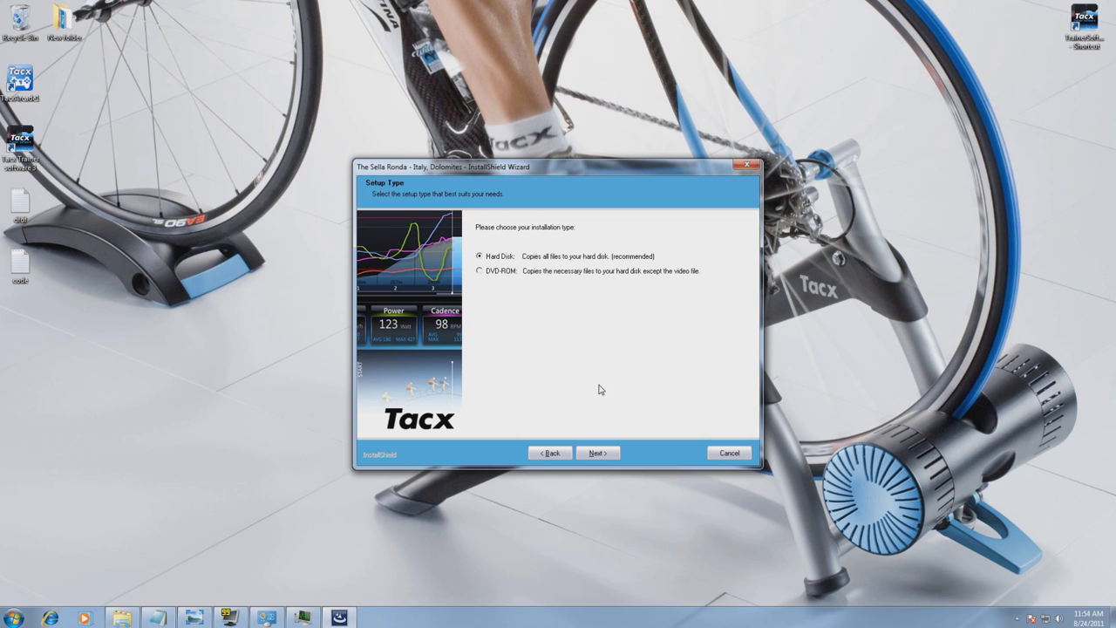
left_click(599, 453)
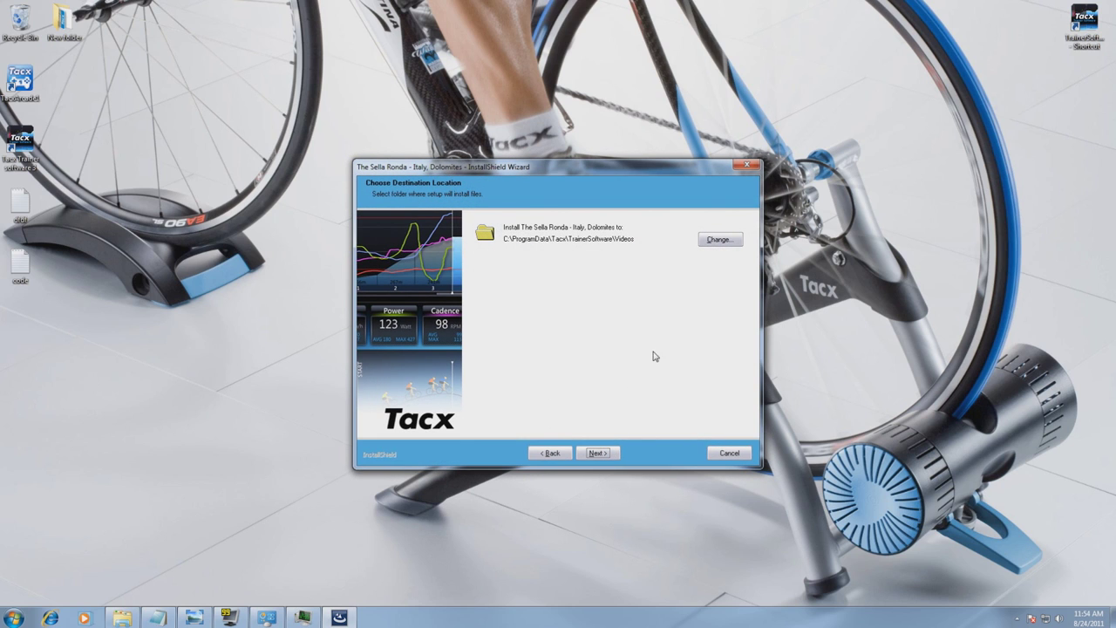
Keep C:\ProgramData\Tacx\TrainerSoftware\Videos as the destination folder and reach Ready to Install.
left_click(713, 241)
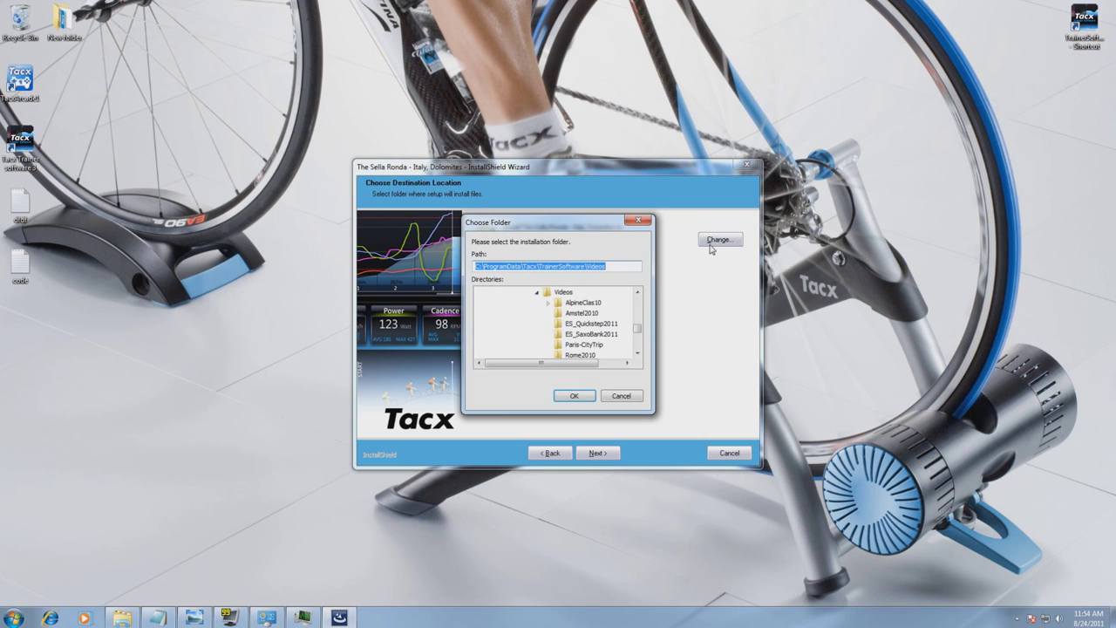
mouse_move(642, 329)
left_mouse_down()
mouse_move(643, 317)
mouse_move(644, 327)
left_mouse_up()
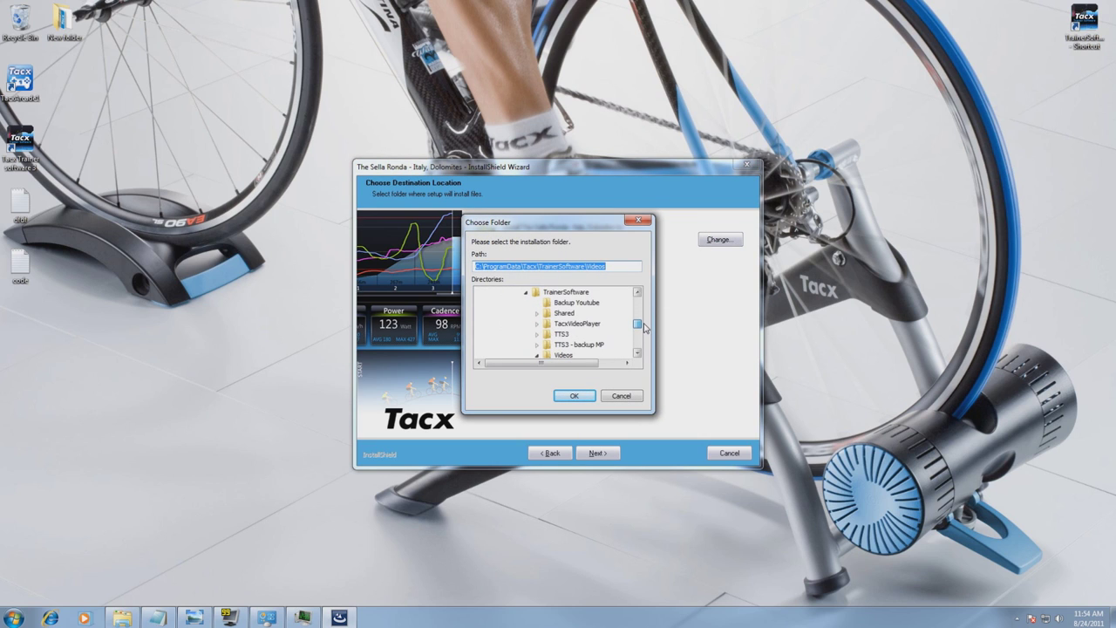
left_click(638, 398)
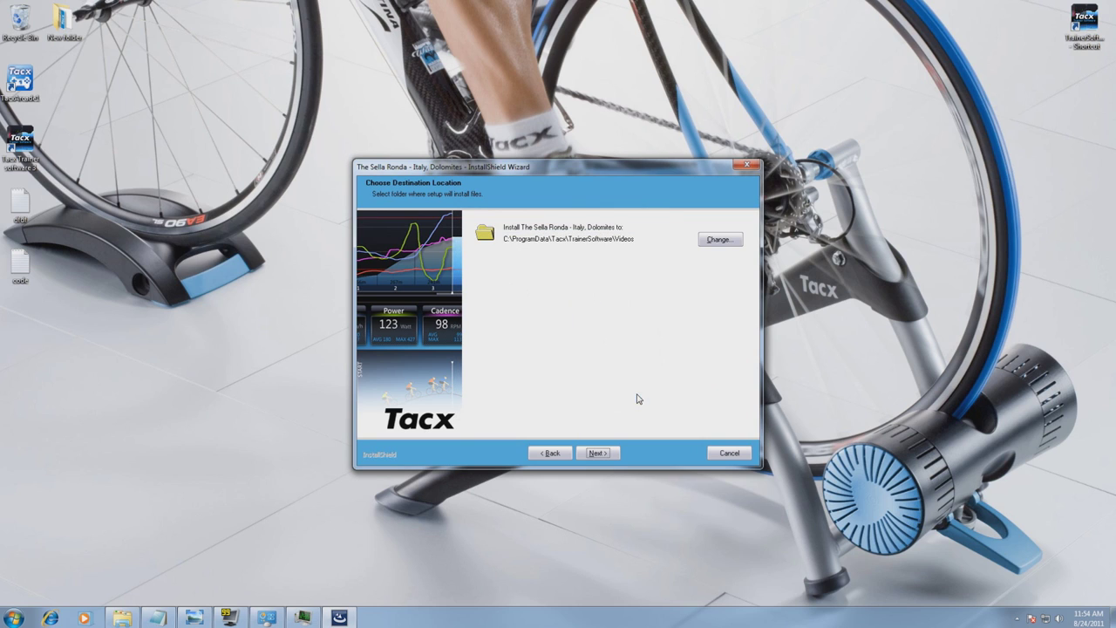
left_click(604, 454)
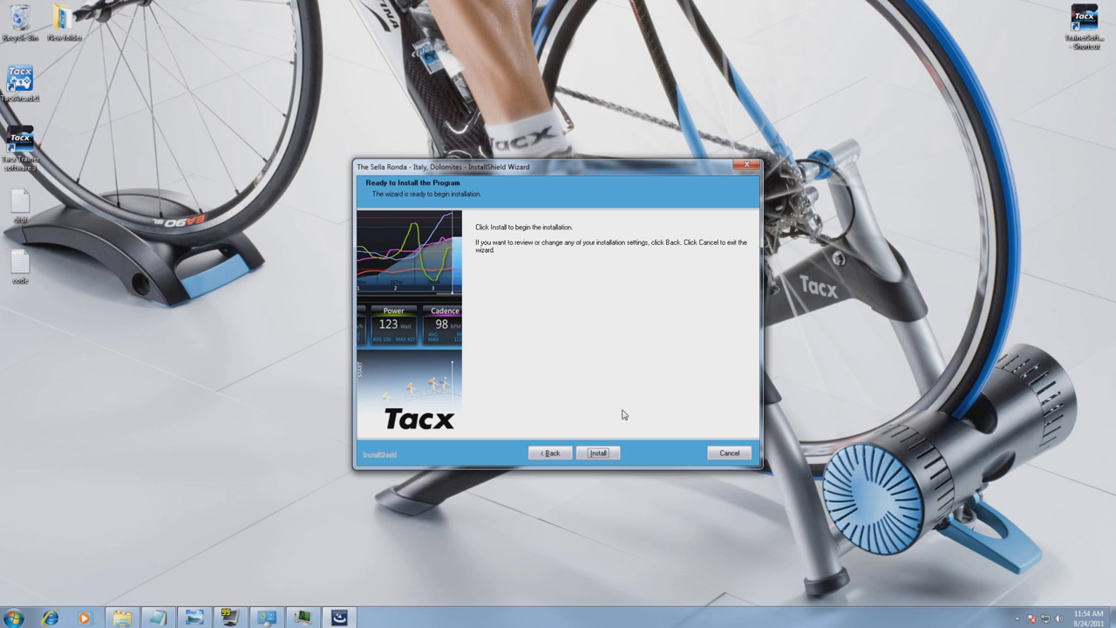
Start installing The Sella Ronda - Italy, Dolomites videos to the hard disk.
left_click(607, 453)
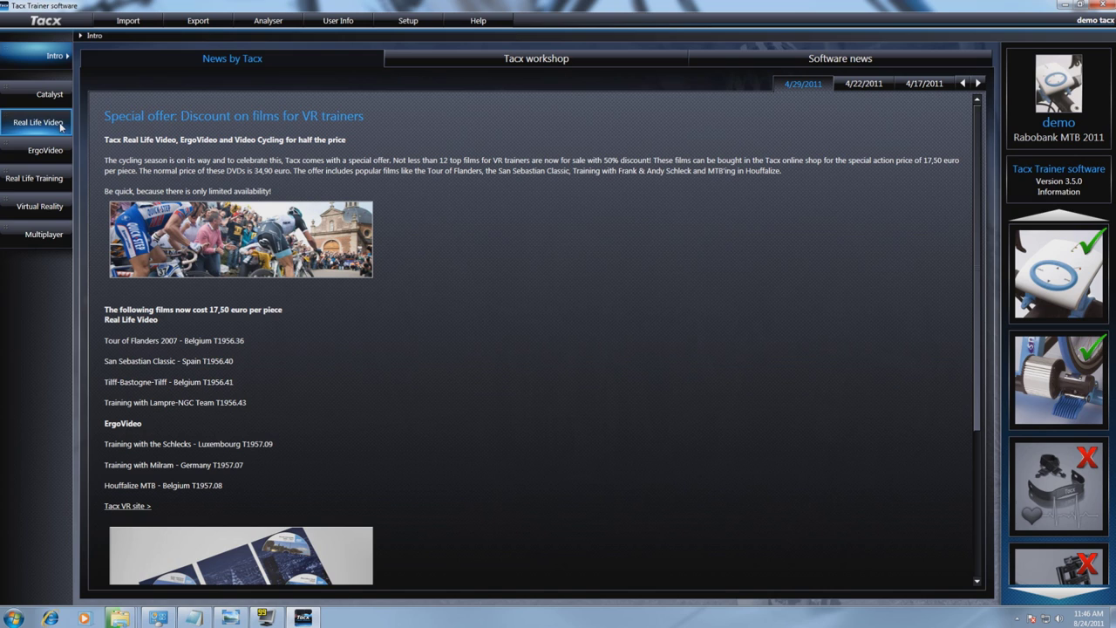
mouse_move(60, 127)
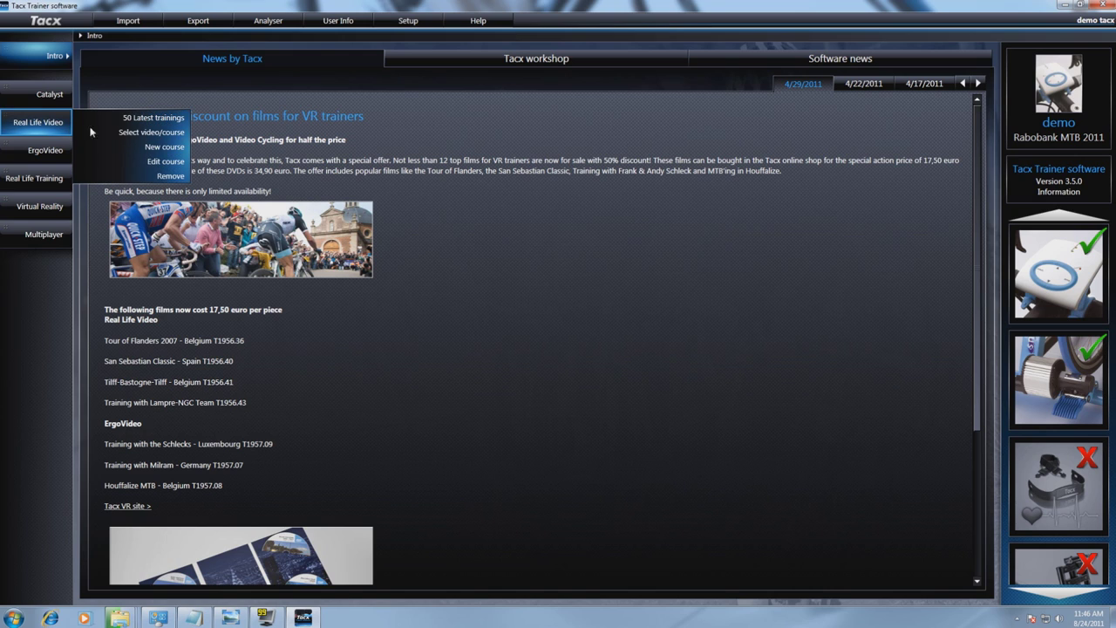
left_click(126, 133)
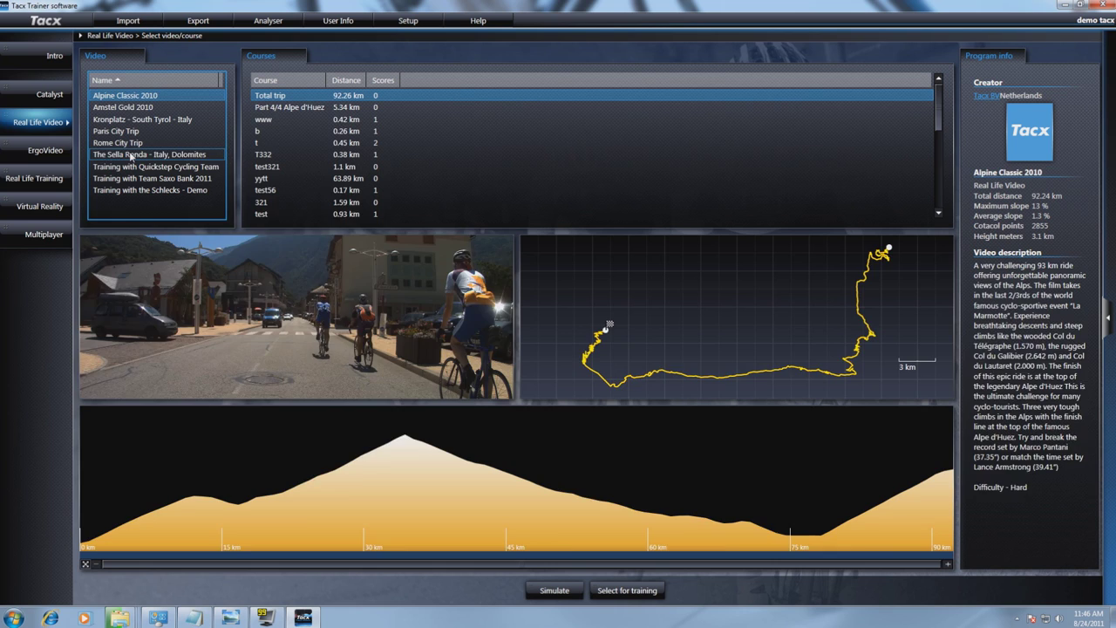
left_click(130, 155)
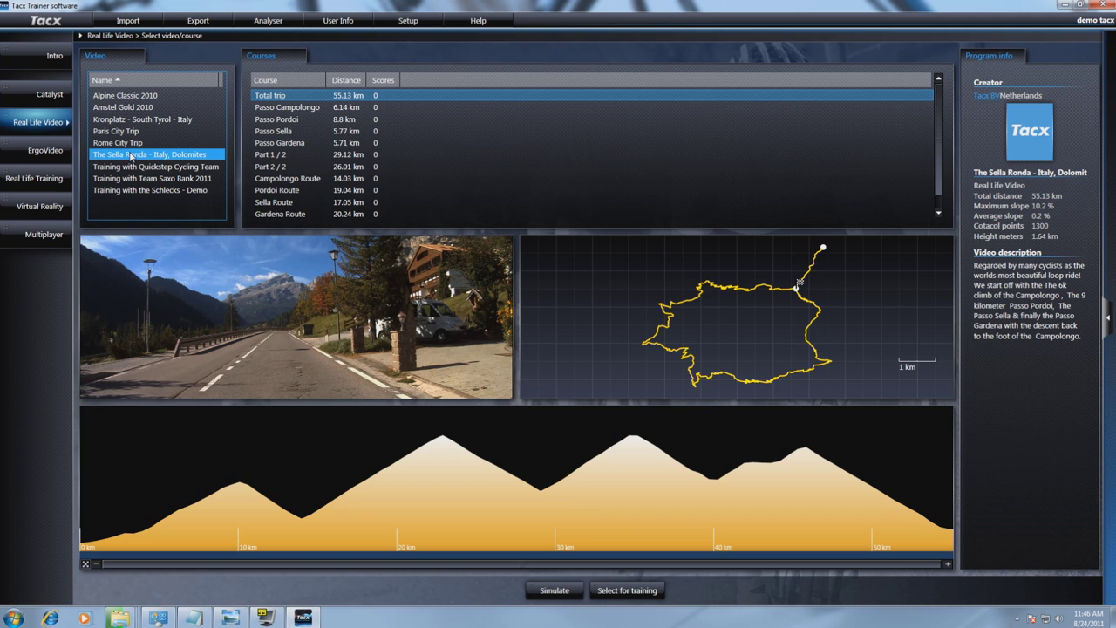
left_click(54, 56)
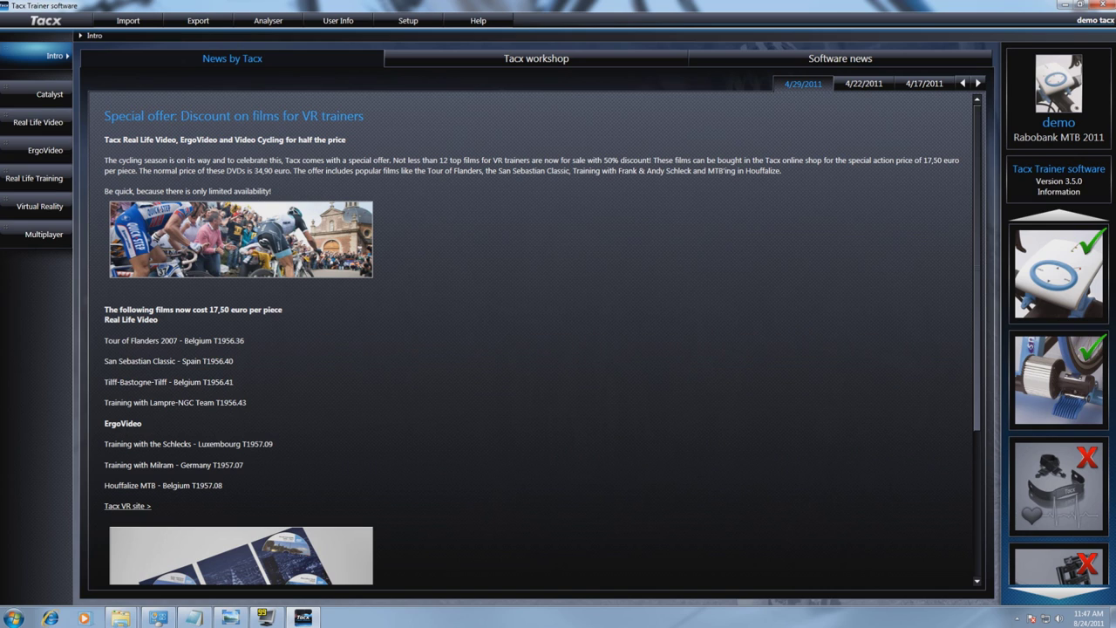
Delete the NL_Amstel-Gold05 video through Real Life Video > Remove and confirm with Yes.
left_click(62, 120)
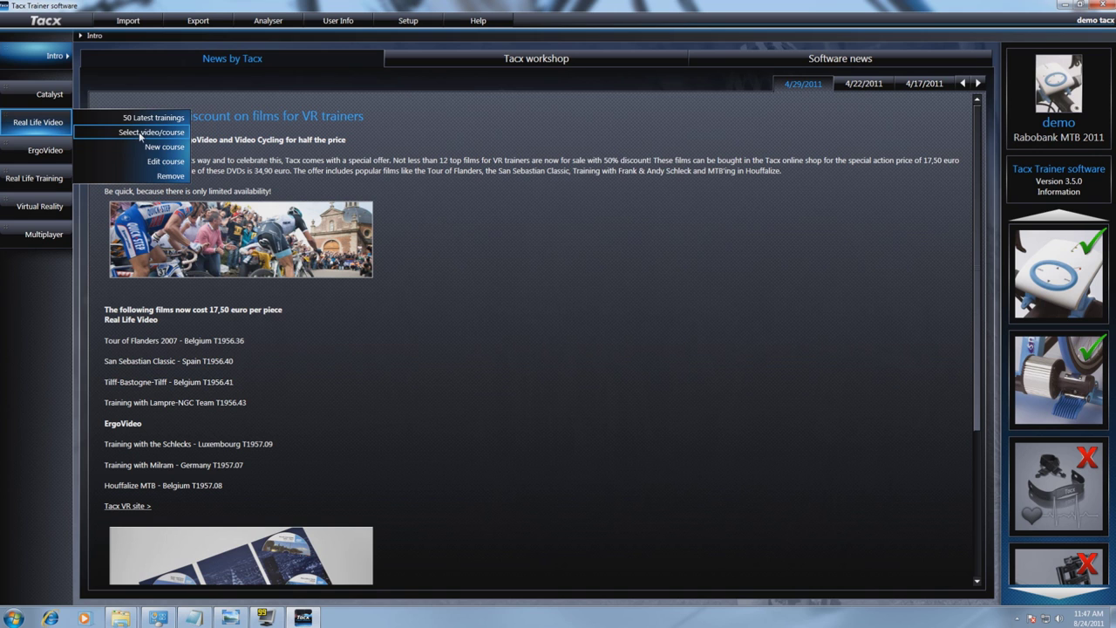
left_click(171, 177)
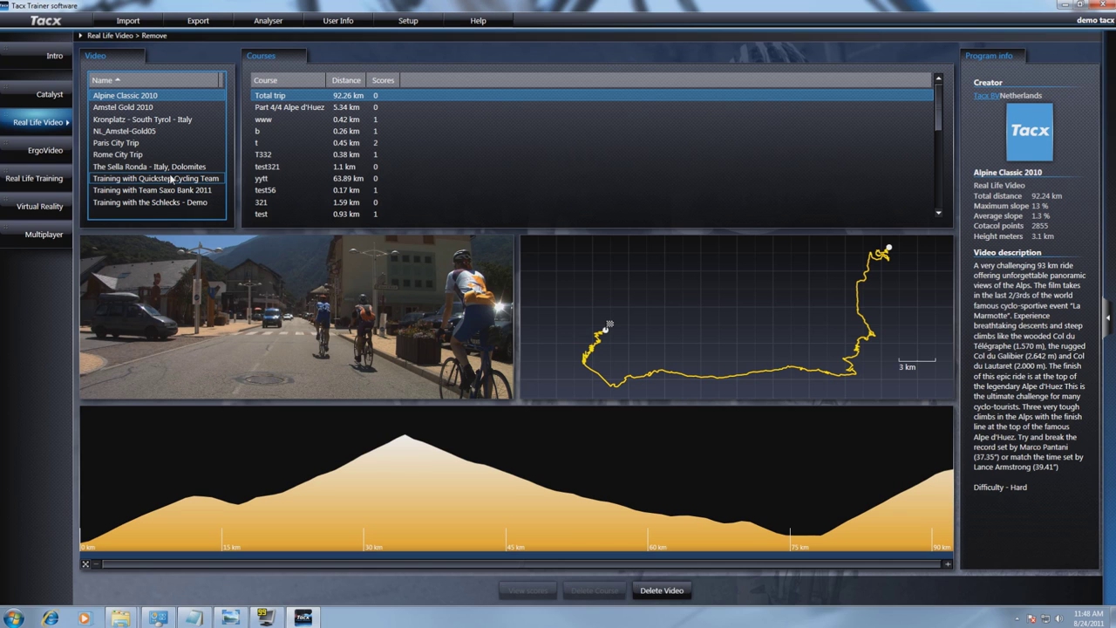
left_click(153, 132)
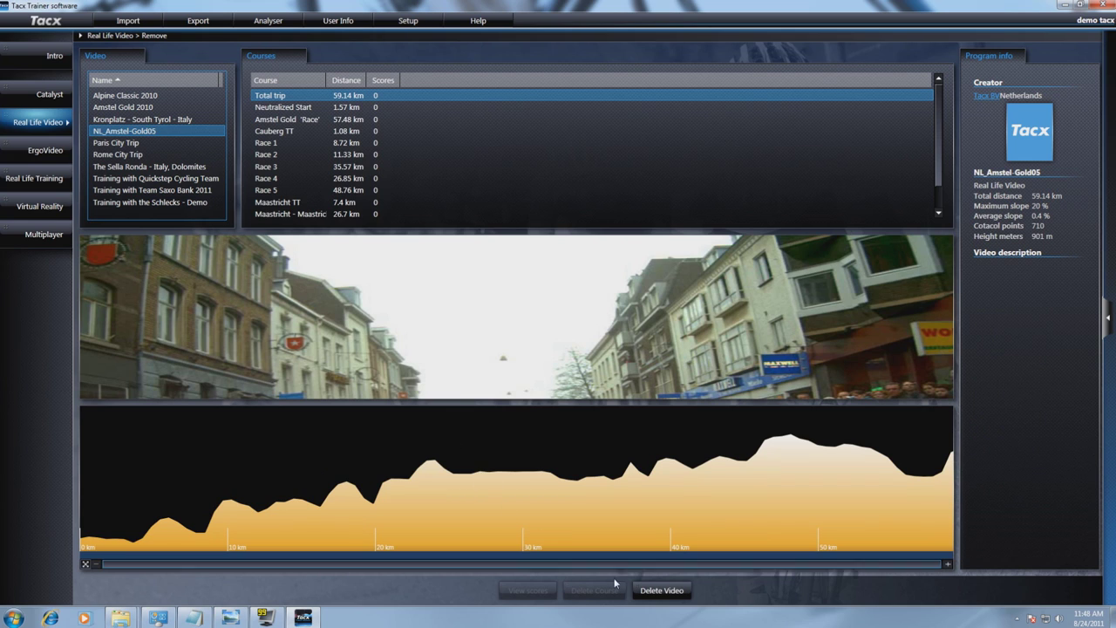
left_click(650, 592)
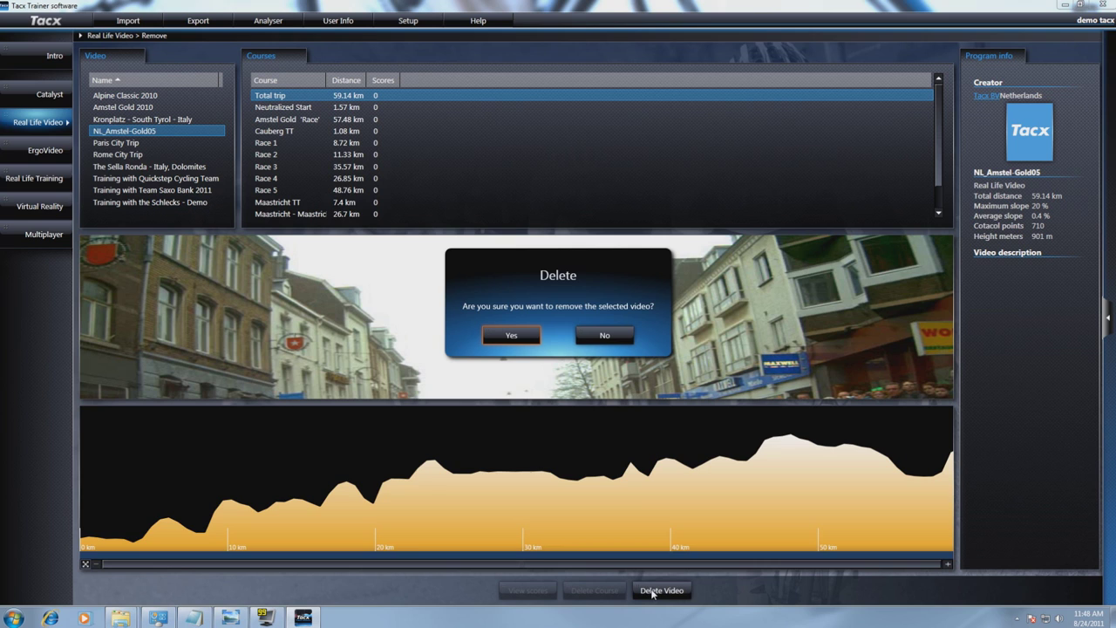
left_click(511, 334)
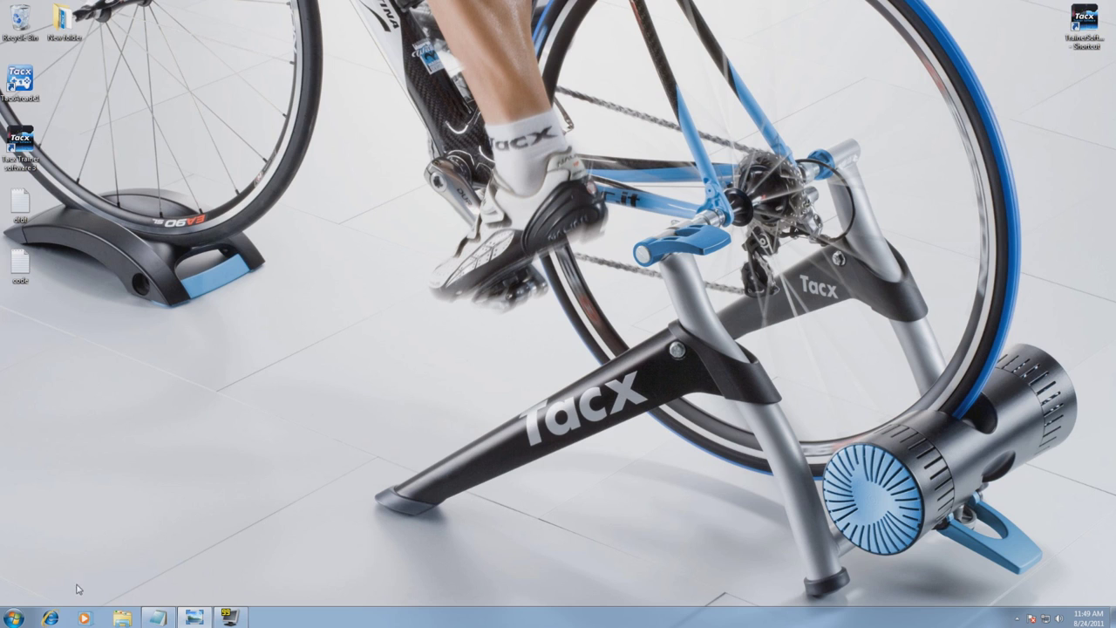
Open Control Panel's Programs and Features and bring up the actions for The Sella Ronda entry.
left_click(15, 616)
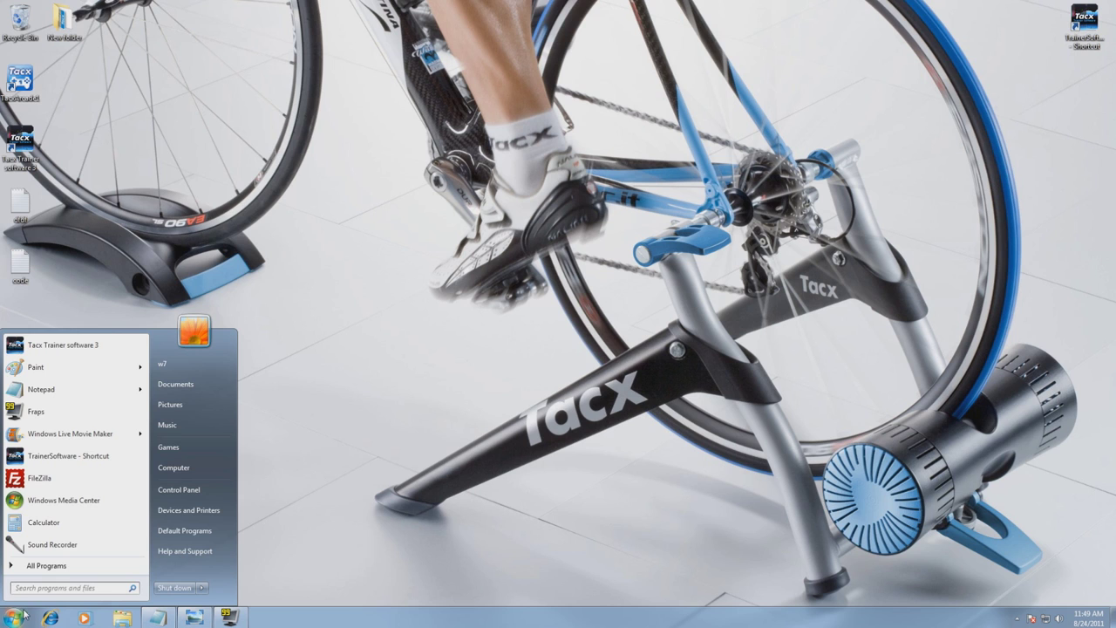
left_click(189, 491)
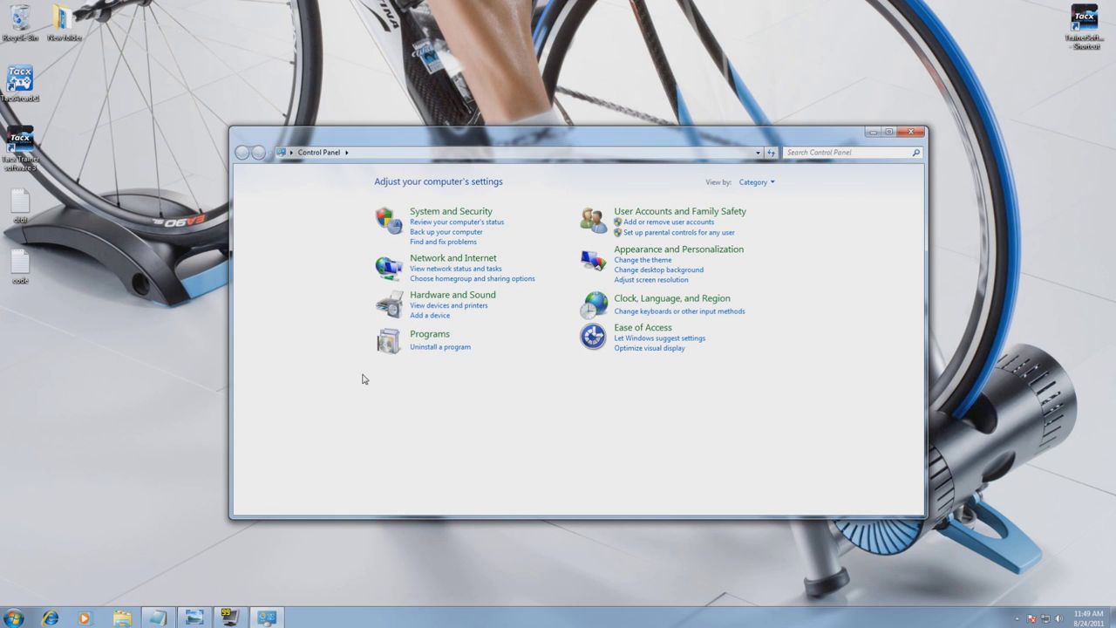
left_click(424, 349)
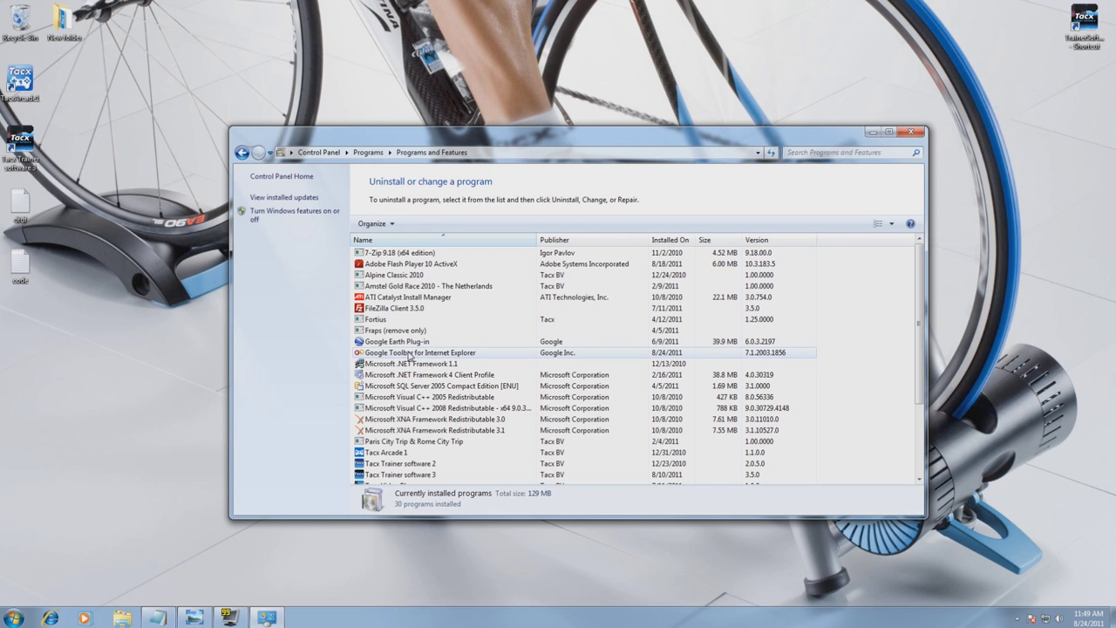
scroll(410, 356, "down", 3)
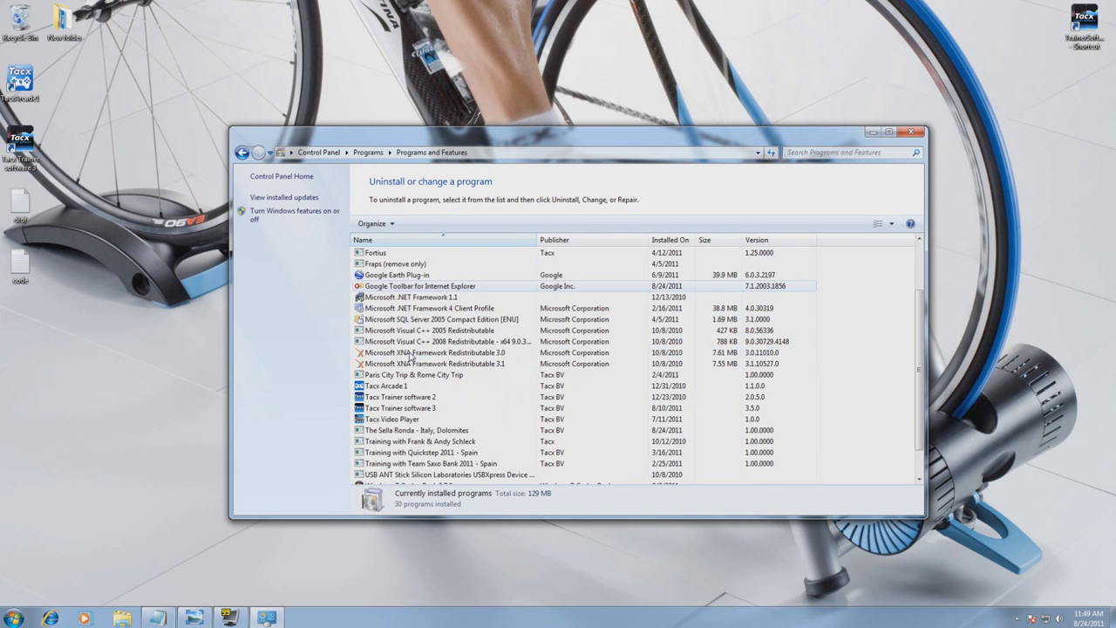
scroll(410, 355, "up", 1)
scroll(410, 356, "down", 1)
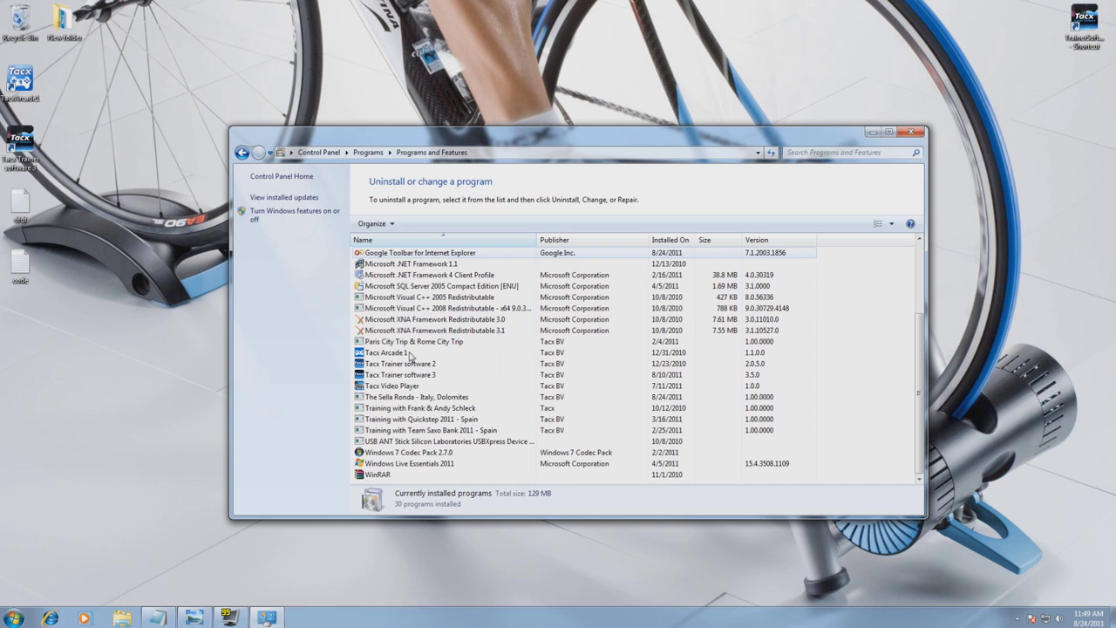
right_click(410, 398)
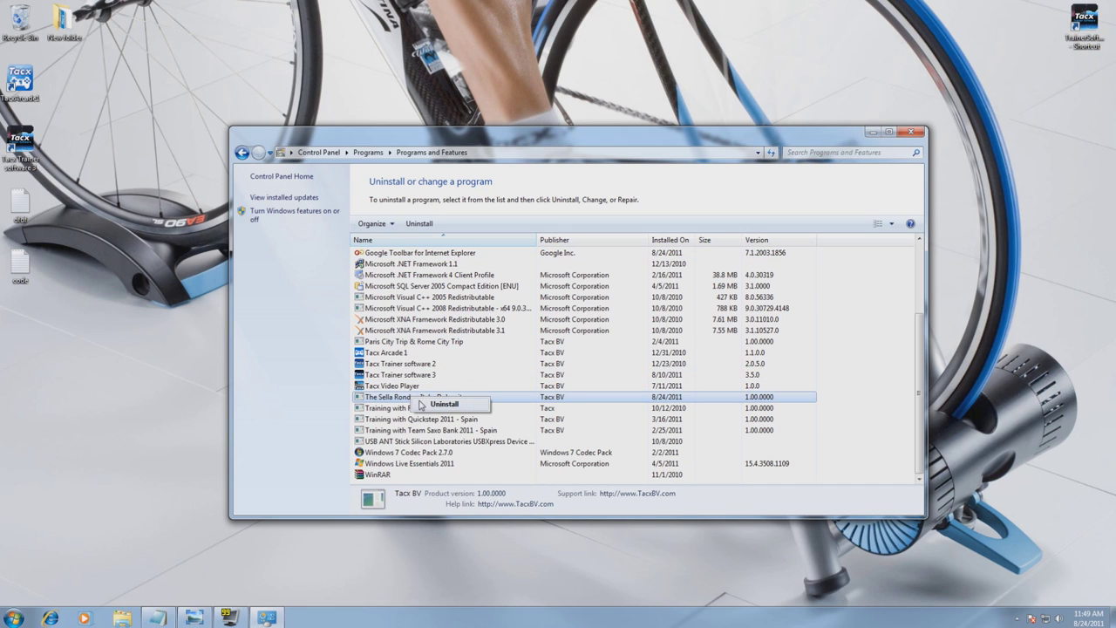
Uninstall The Sella Ronda - Italy, Dolomites and confirm its complete removal.
left_click(430, 406)
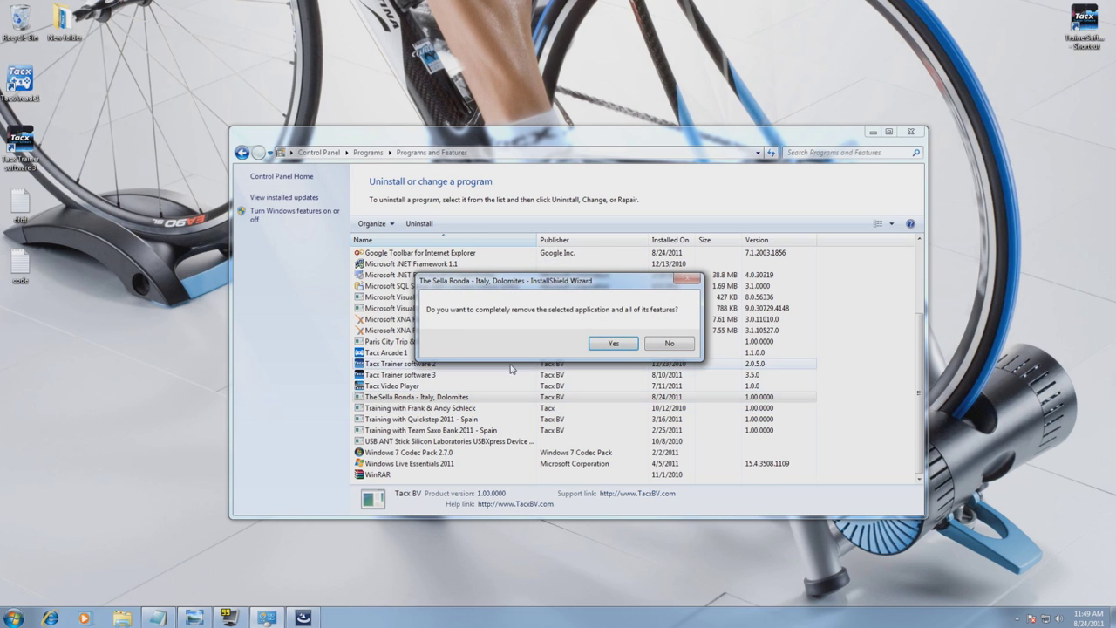
left_click(613, 342)
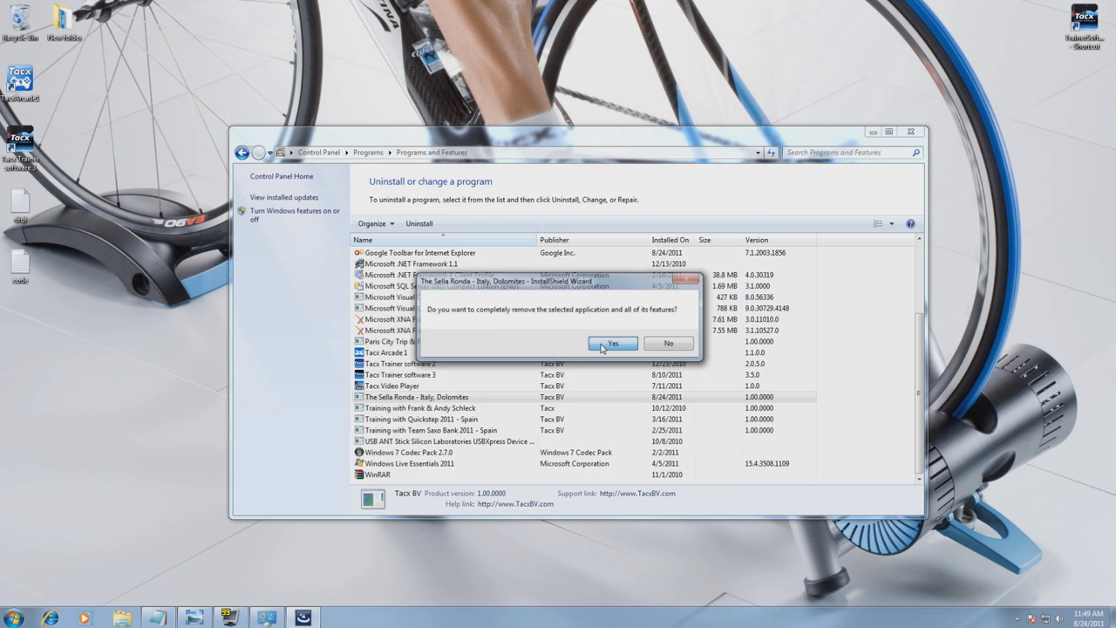